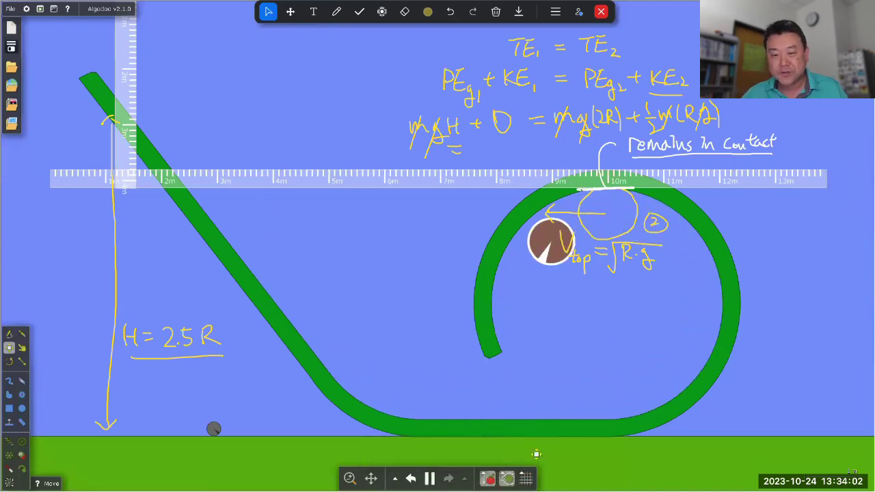
- Pause and rewind the ball, nudge it at the ramp top, then rerun and rewind
left_click(429, 479)
key("ctrl+z")
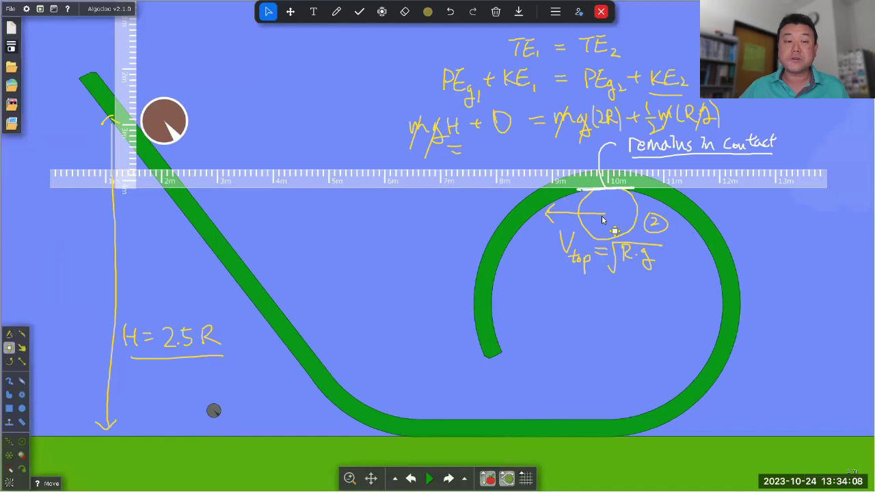
left_click_drag(162, 119, 168, 123)
left_click(429, 479)
mouse_move(430, 478)
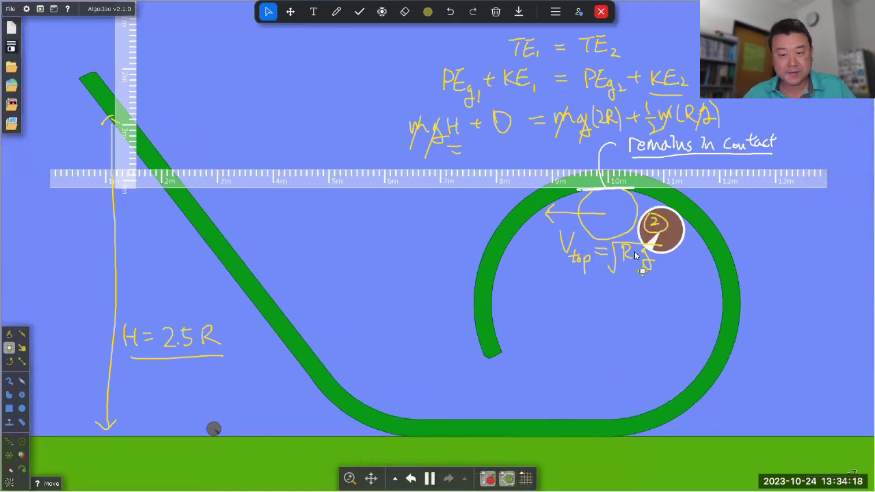
left_click(410, 479)
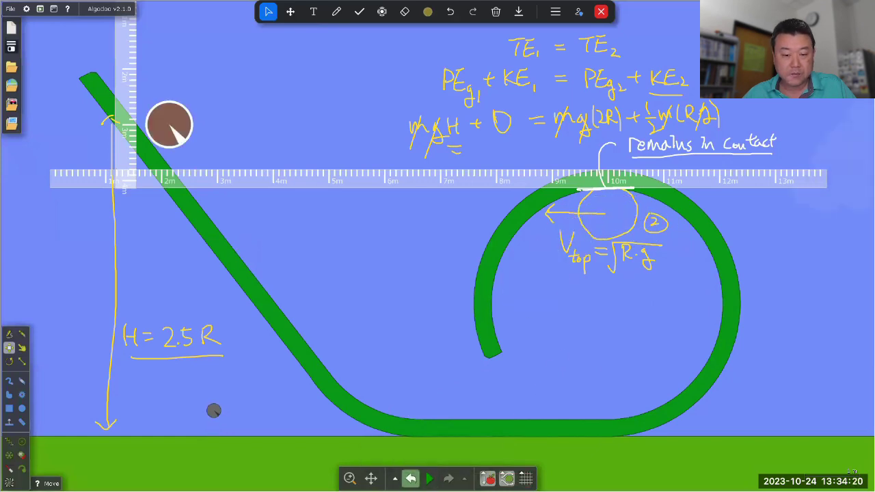
- Check the ball's material, run the ball into the loop, then reset it to its start
right_click(171, 125)
mouse_move(195, 242)
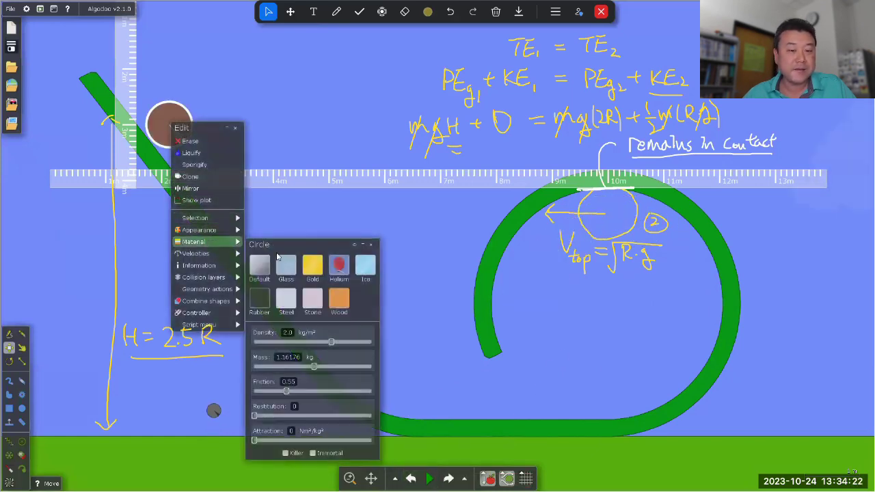
left_click(437, 374)
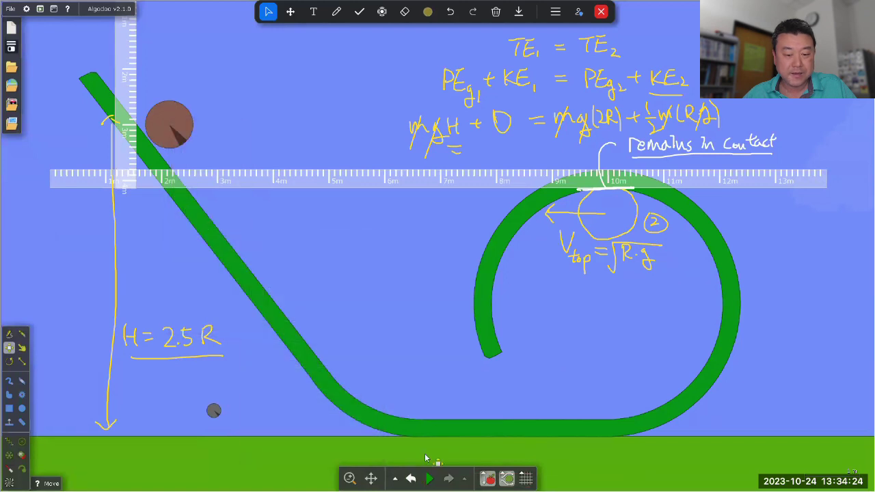
left_click(429, 478)
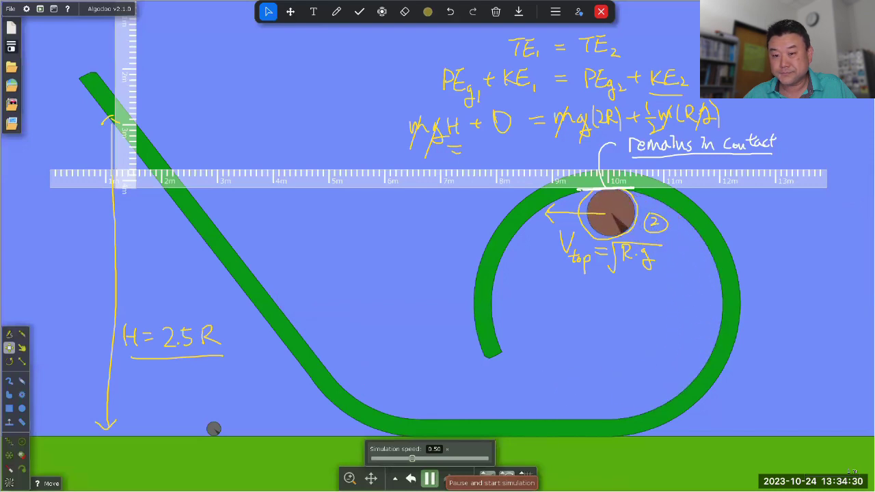
left_click(429, 478)
left_click(410, 478)
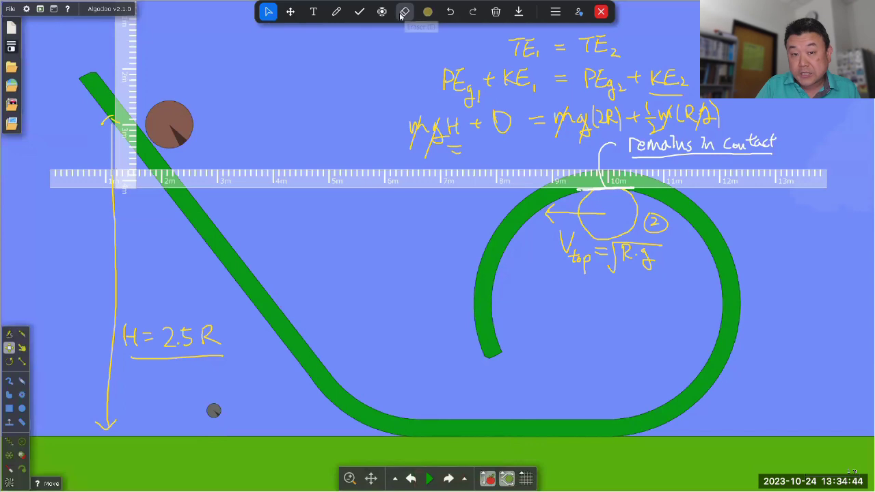
- Draw pink and red pen test strokes, undoing the red one
left_click(336, 12)
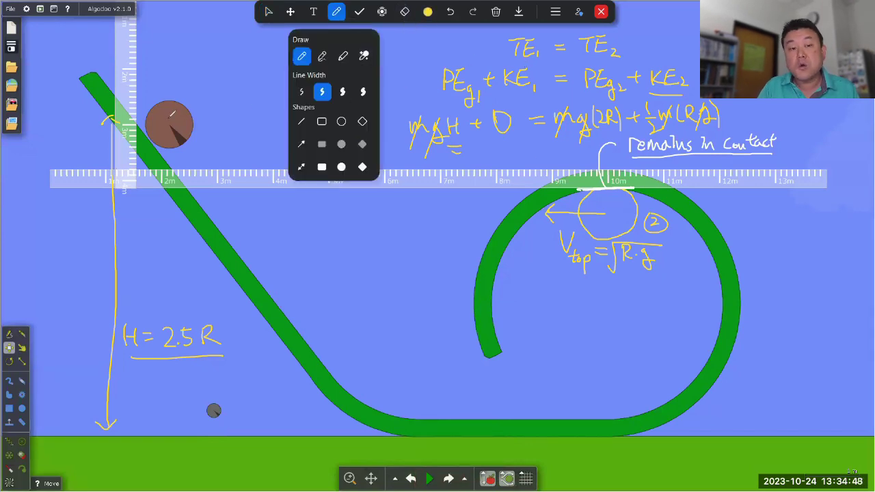
left_click(429, 18)
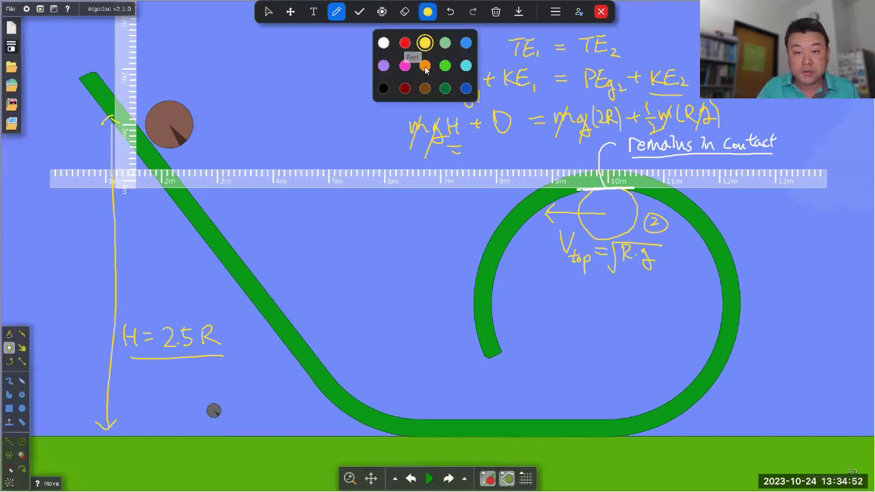
left_click(404, 64)
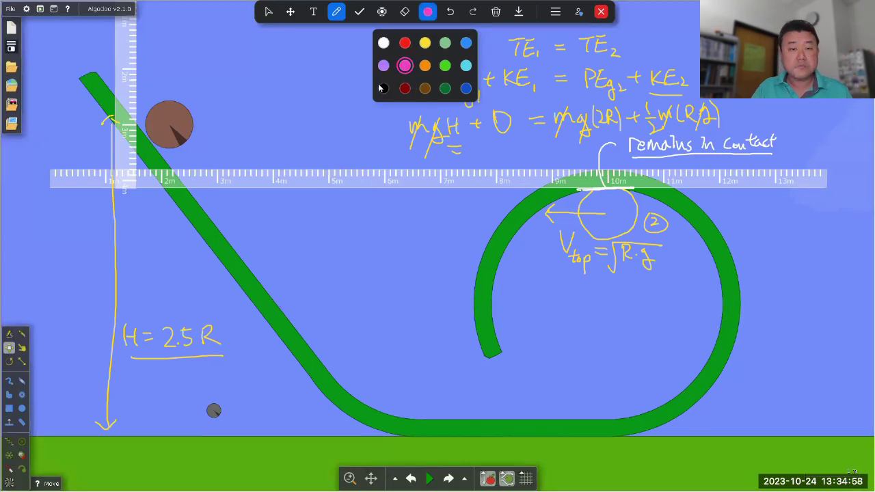
left_click_drag(216, 41, 212, 57)
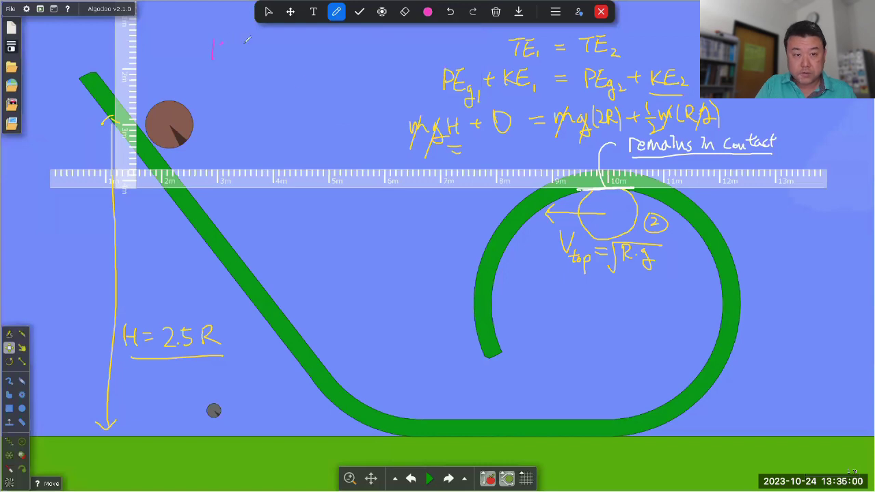
left_click(428, 12)
left_click(405, 43)
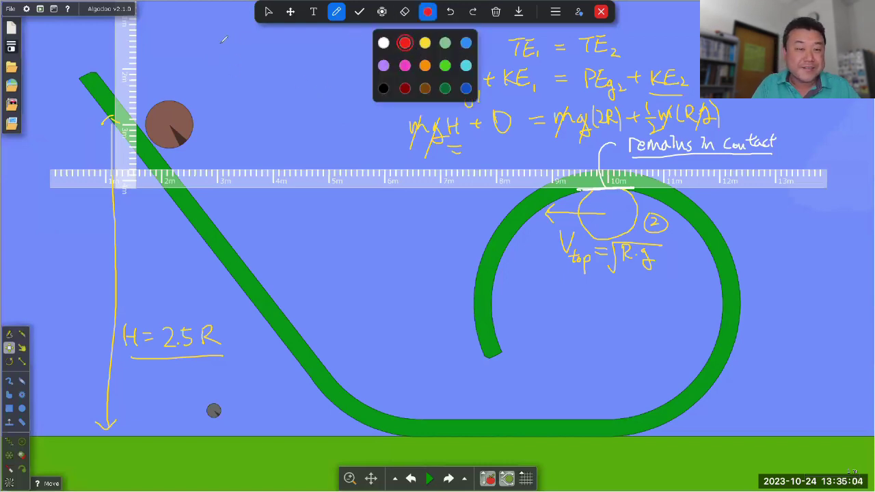
left_click_drag(220, 44, 221, 67)
key("ctrl+z")
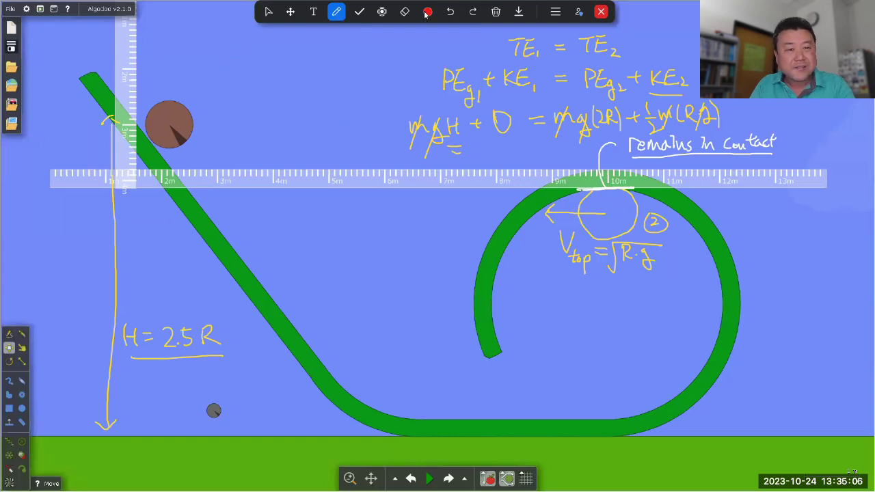
- Try orange and light green ink with test strokes, undoing each
left_click(428, 12)
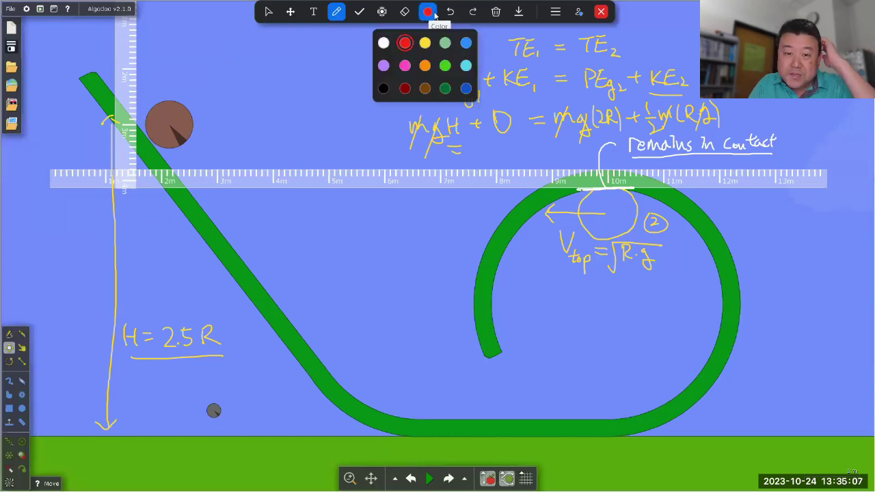
left_click(425, 65)
left_click_drag(236, 46, 236, 63)
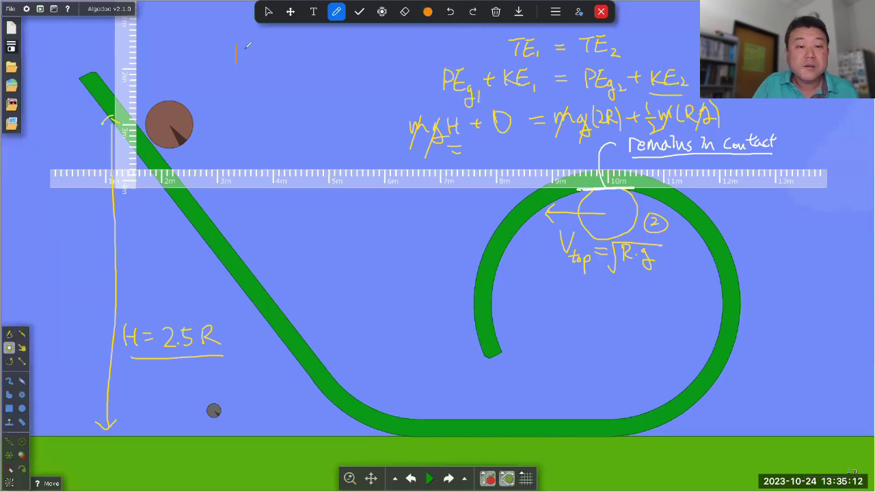
key("ctrl+z")
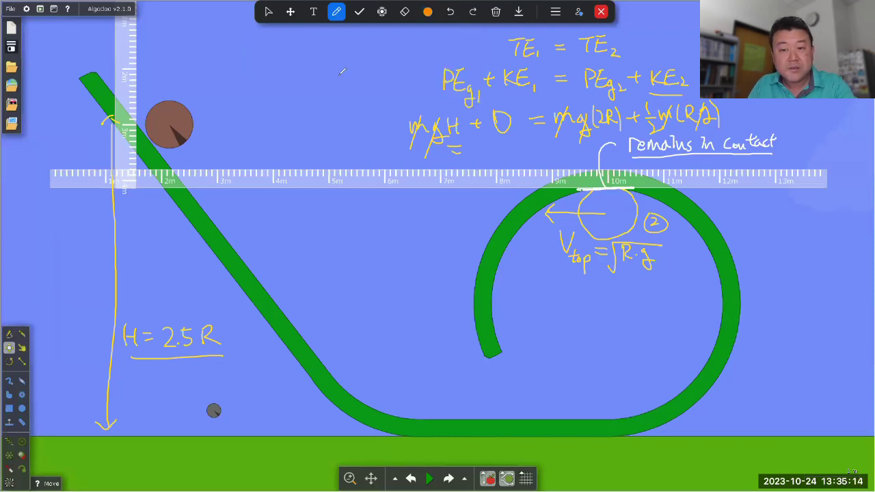
left_click(427, 11)
left_click(446, 42)
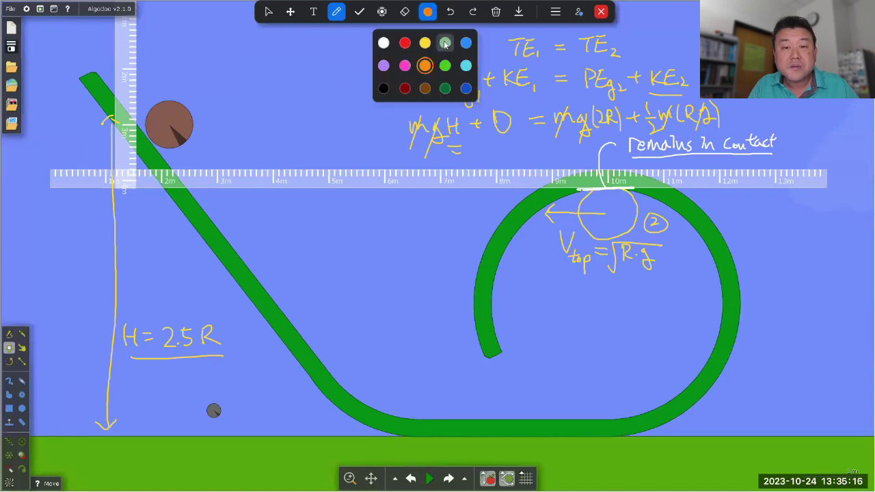
mouse_move(254, 60)
left_mouse_down()
mouse_move(277, 69)
mouse_move(283, 91)
left_mouse_up()
key("ctrl+z")
key("ctrl+z")
key("ctrl+z")
- Choose white ink, then erase the underline beneath the 'remains in contact' note
left_click(427, 12)
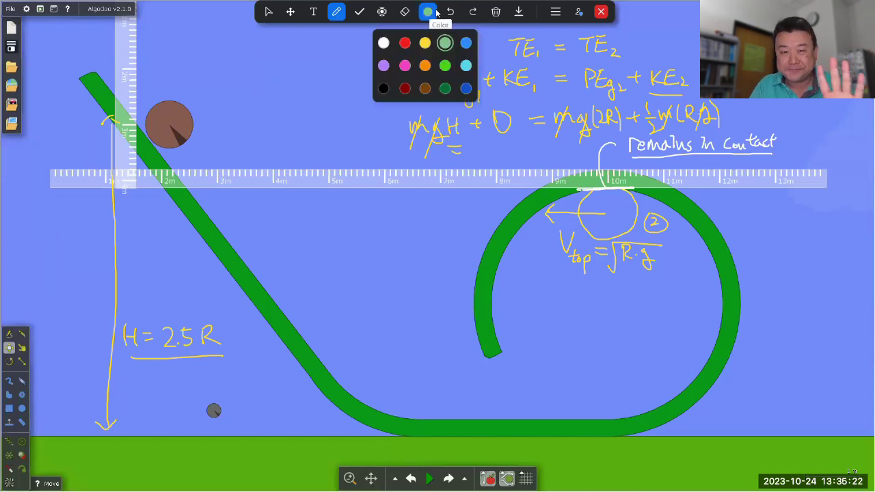
left_click(383, 43)
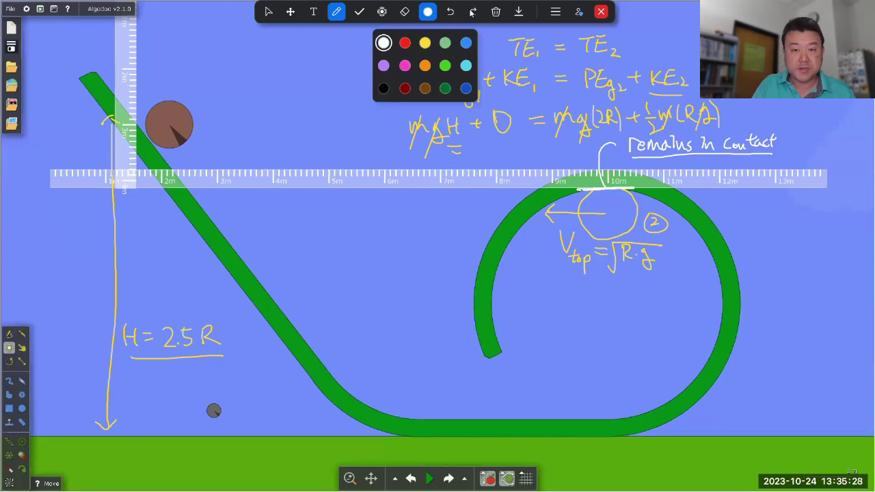
left_click(405, 11)
left_click(682, 161)
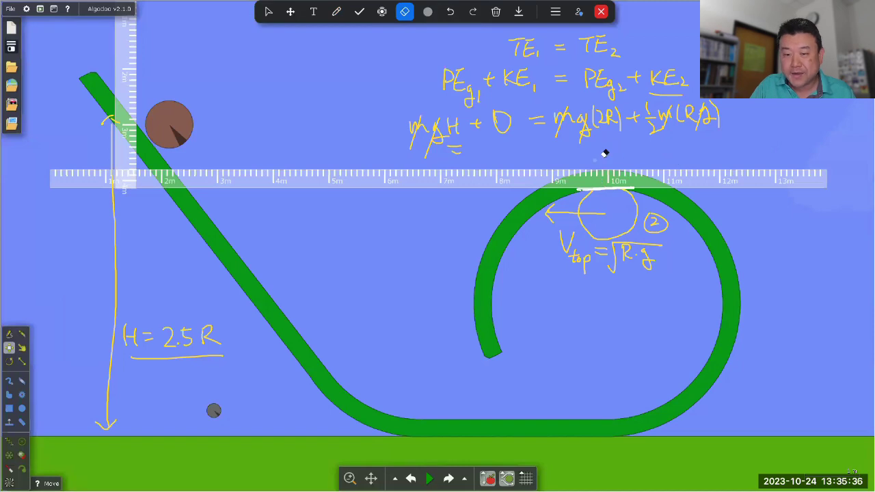
left_click(335, 13)
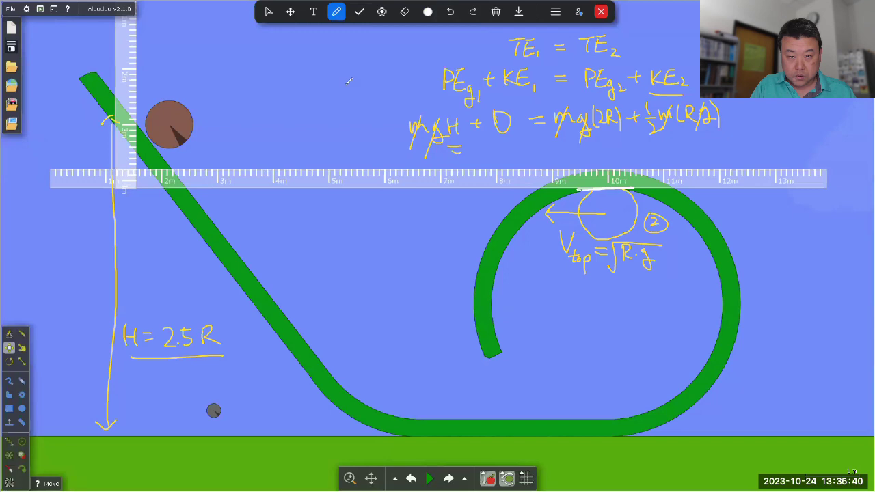
- Handwrite KE_tran = ½mv² at the top left
mouse_move(217, 41)
left_mouse_down()
mouse_move(217, 60)
mouse_move(239, 60)
mouse_move(237, 52)
mouse_move(245, 65)
left_mouse_up()
left_click_drag(240, 62, 240, 71)
mouse_move(246, 63)
left_mouse_down()
mouse_move(246, 74)
mouse_move(268, 74)
mouse_move(274, 46)
left_mouse_up()
left_click_drag(263, 53, 286, 53)
mouse_move(281, 58)
left_mouse_down()
mouse_move(302, 70)
mouse_move(328, 45)
mouse_move(342, 45)
left_mouse_up()
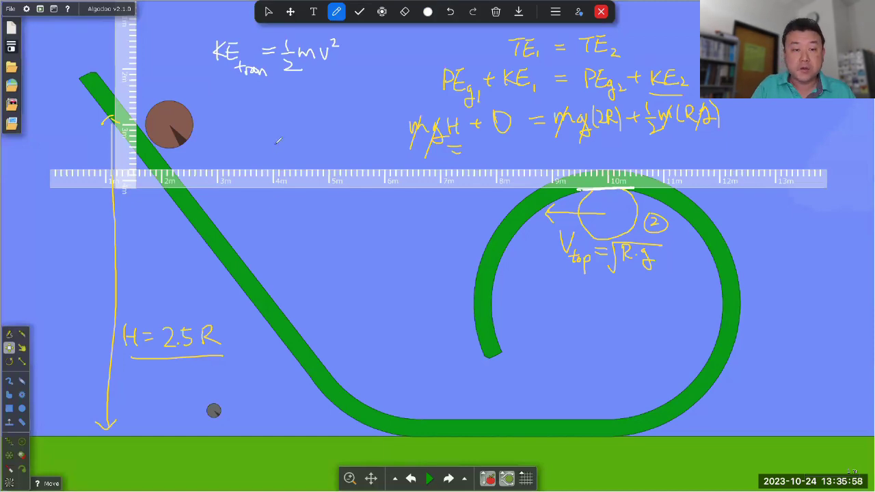
- Write KE_rot = ½I·ω² below it and underline both formulas
mouse_move(215, 90)
left_mouse_down()
mouse_move(215, 108)
mouse_move(248, 114)
mouse_move(274, 100)
left_mouse_up()
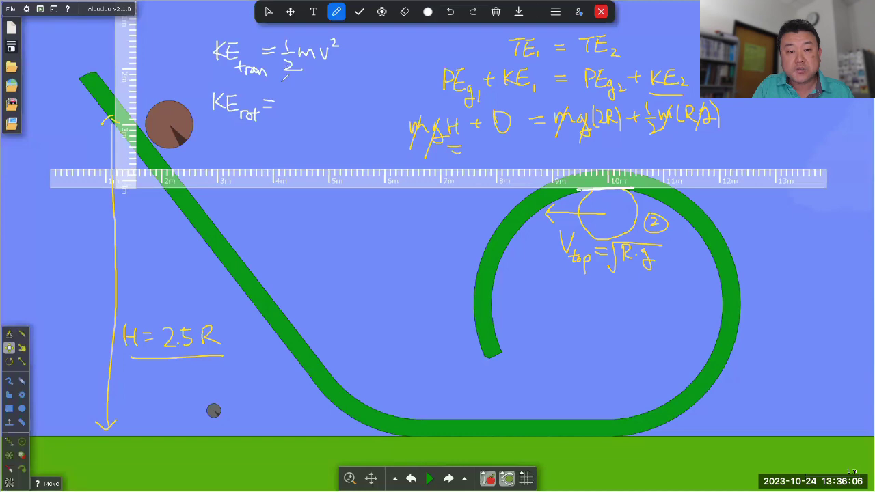
left_click_drag(286, 80, 335, 79)
left_click_drag(288, 95, 301, 127)
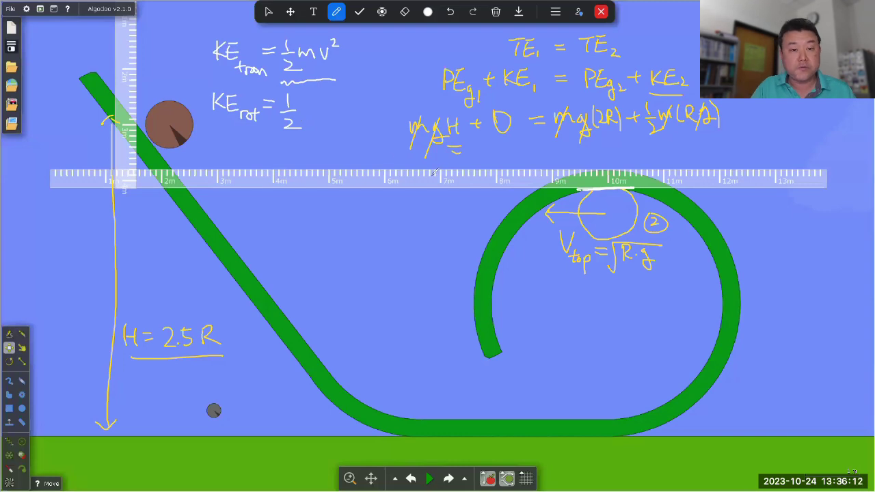
mouse_move(305, 102)
left_mouse_down()
mouse_move(316, 102)
mouse_move(317, 118)
left_mouse_up()
left_click(319, 105)
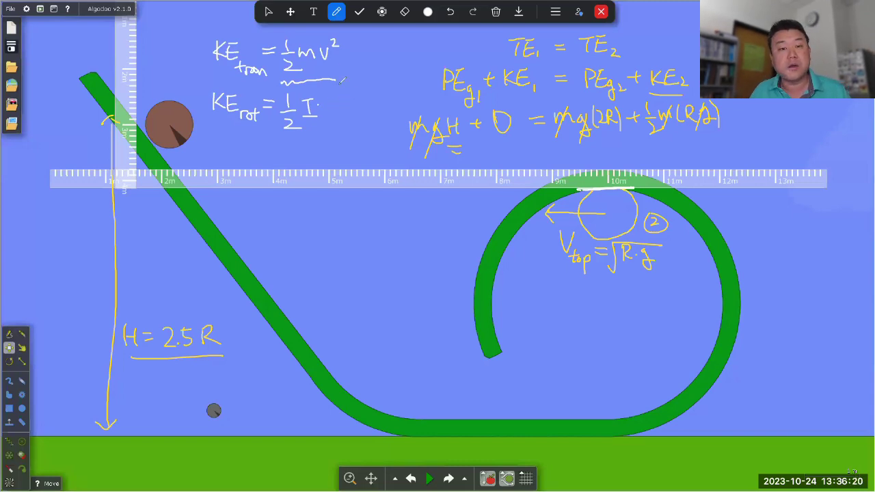
mouse_move(324, 102)
left_mouse_down()
mouse_move(331, 112)
mouse_move(344, 104)
left_mouse_up()
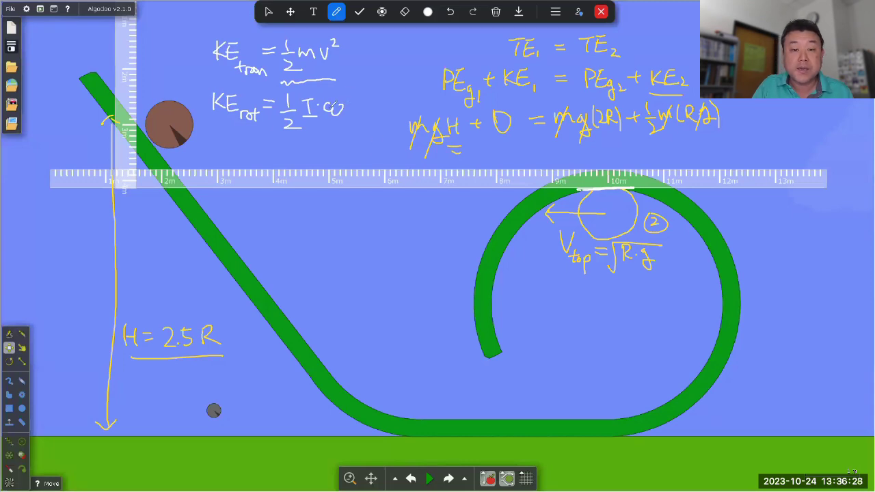
left_click_drag(344, 88, 353, 97)
left_click_drag(277, 137, 340, 137)
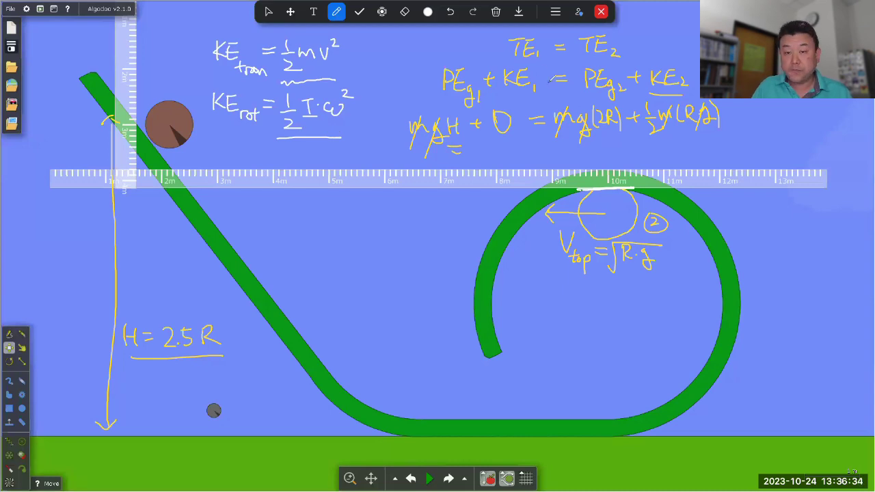
- Underline KE₁ and KE₂, add 'trans' subscripts, and start a + KE rotational term
left_click_drag(504, 99, 529, 99)
left_click_drag(651, 88, 699, 87)
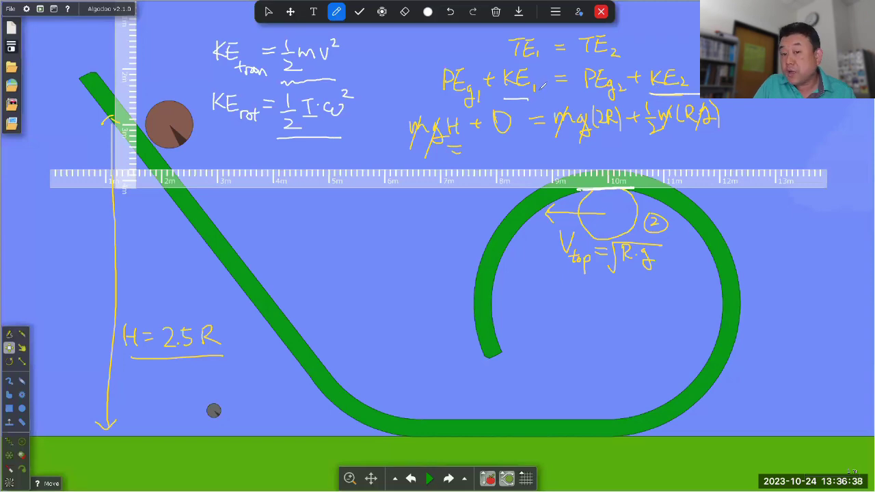
left_click_drag(540, 81, 563, 88)
left_click_drag(567, 83, 564, 91)
left_click_drag(693, 81, 742, 85)
mouse_move(751, 70)
left_mouse_down()
mouse_move(753, 85)
mouse_move(767, 85)
left_mouse_up()
left_click_drag(756, 78, 765, 78)
left_click_drag(770, 81, 797, 82)
- Complete the '2, rot' subscript on the new KE term and mark the zero term
left_click_drag(801, 82, 806, 89)
left_click_drag(802, 81, 810, 80)
left_click(810, 88)
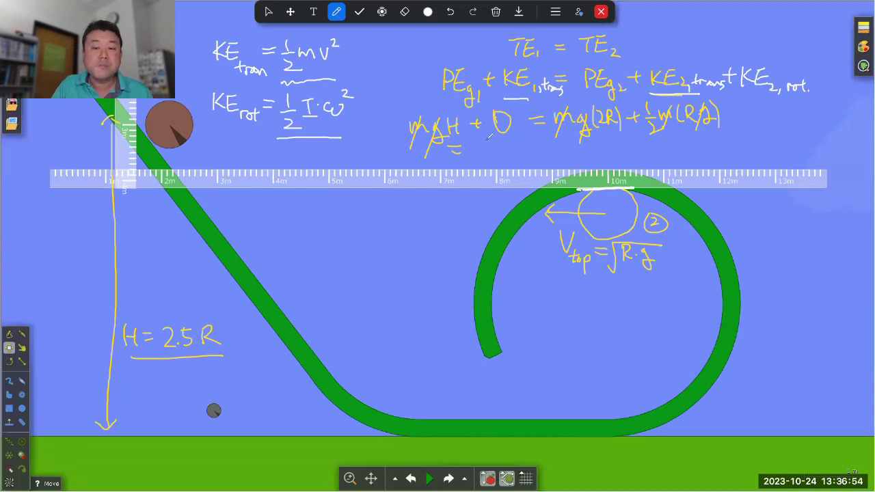
left_click_drag(498, 144, 507, 144)
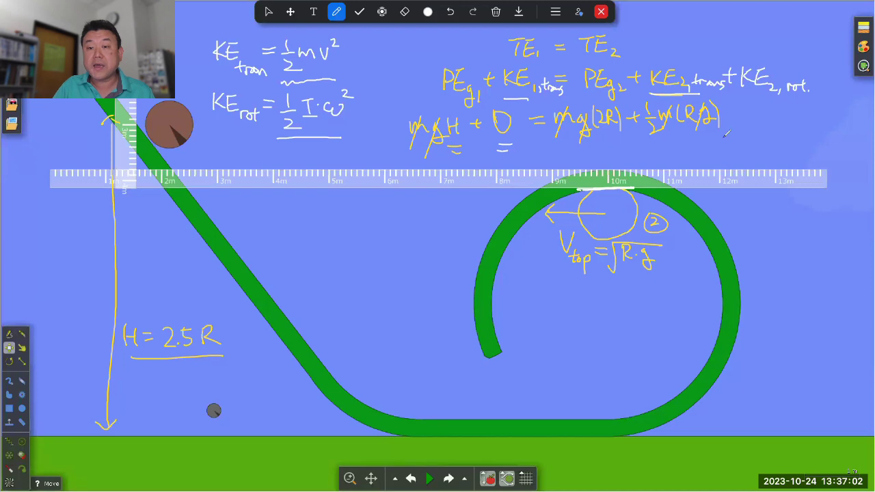
- Append an underlined + ½Iω² term to the substituted line and box the H term
mouse_move(733, 109)
left_mouse_down()
mouse_move(733, 125)
mouse_move(762, 135)
mouse_move(772, 126)
left_mouse_up()
mouse_move(777, 116)
left_mouse_down()
mouse_move(785, 124)
mouse_move(804, 109)
left_mouse_up()
left_click_drag(740, 141, 803, 140)
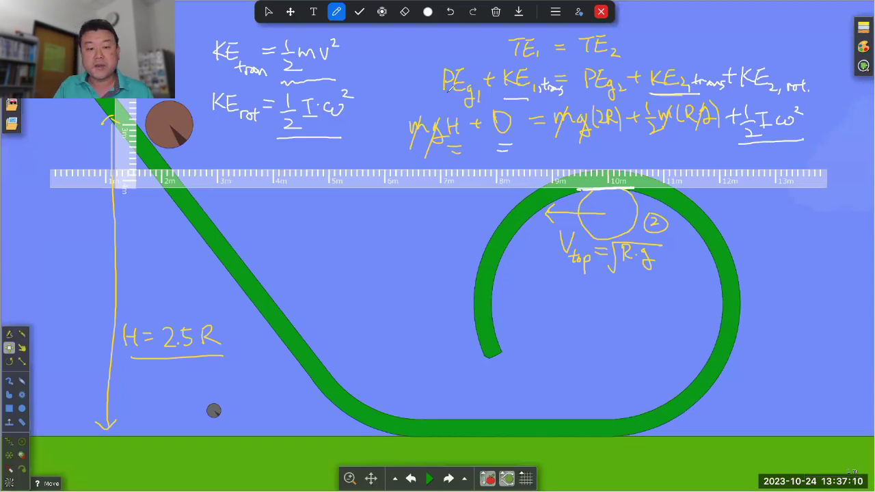
mouse_move(440, 99)
left_mouse_down()
mouse_move(440, 165)
mouse_move(465, 164)
mouse_move(468, 100)
mouse_move(433, 102)
left_mouse_up()
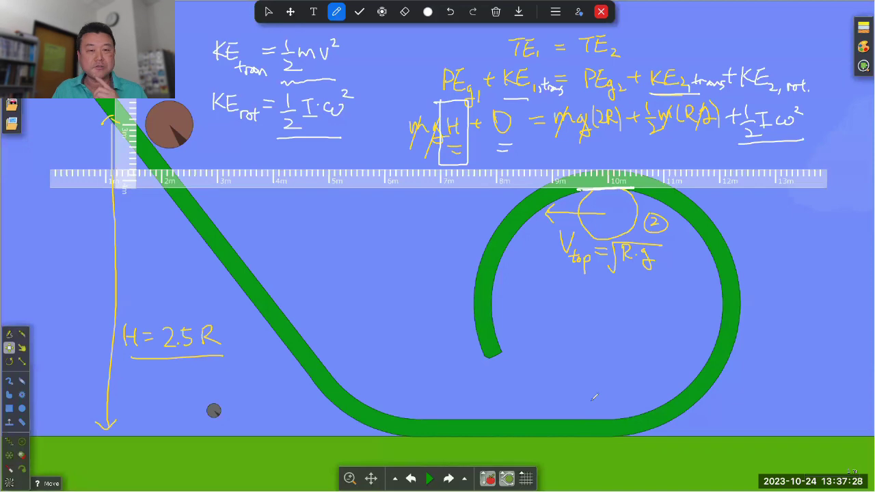
- Handwrite I_sphere,com = 2/5 MR² below the ruler, with ω beneath the I
mouse_move(300, 201)
left_mouse_down()
mouse_move(321, 200)
mouse_move(312, 219)
left_mouse_up()
left_click_drag(303, 219, 325, 219)
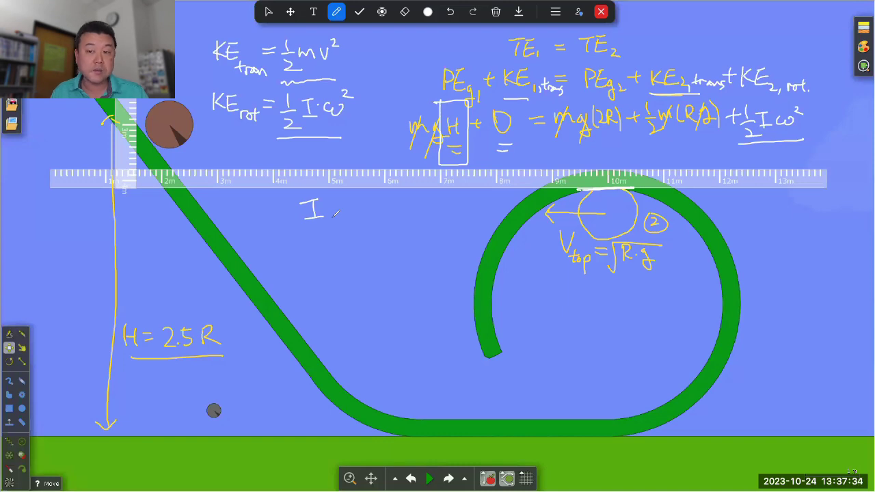
left_click_drag(307, 255, 328, 253)
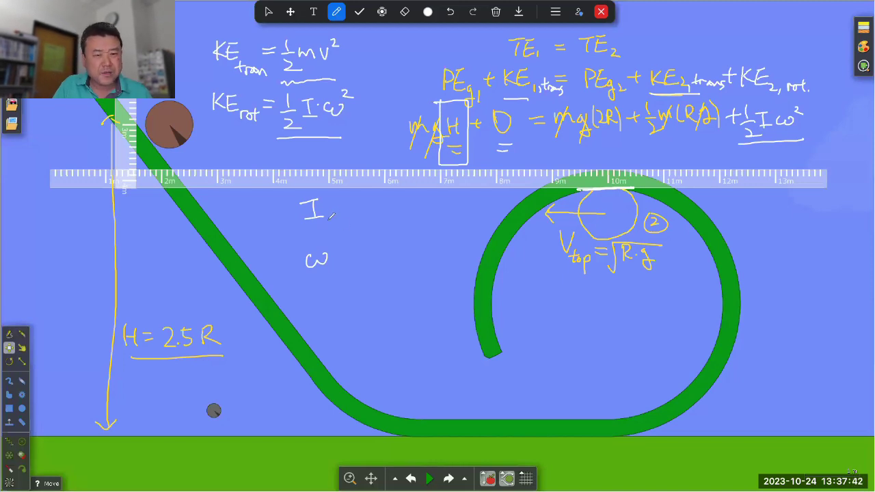
mouse_move(332, 215)
left_mouse_down()
mouse_move(328, 226)
mouse_move(365, 229)
mouse_move(389, 225)
mouse_move(390, 209)
left_mouse_up()
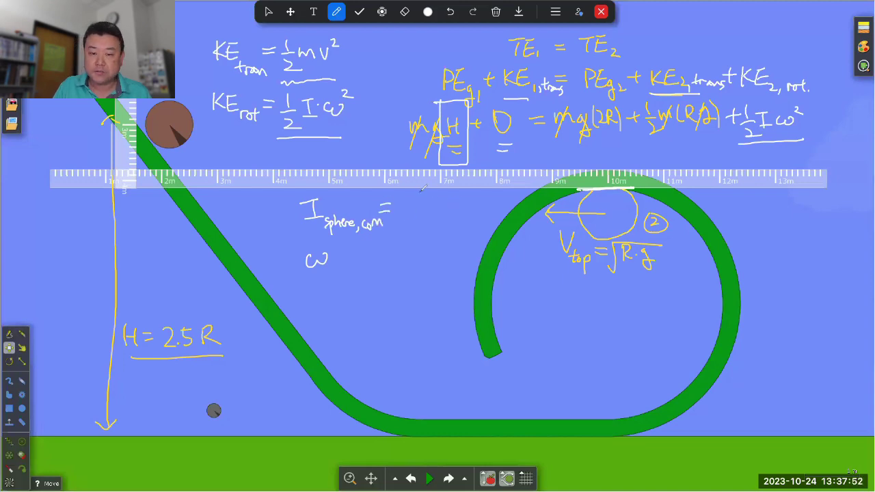
mouse_move(407, 195)
left_mouse_down()
mouse_move(418, 219)
mouse_move(411, 241)
left_mouse_up()
mouse_move(393, 189)
left_mouse_down()
mouse_move(394, 198)
mouse_move(444, 217)
mouse_move(459, 217)
mouse_move(469, 201)
left_mouse_up()
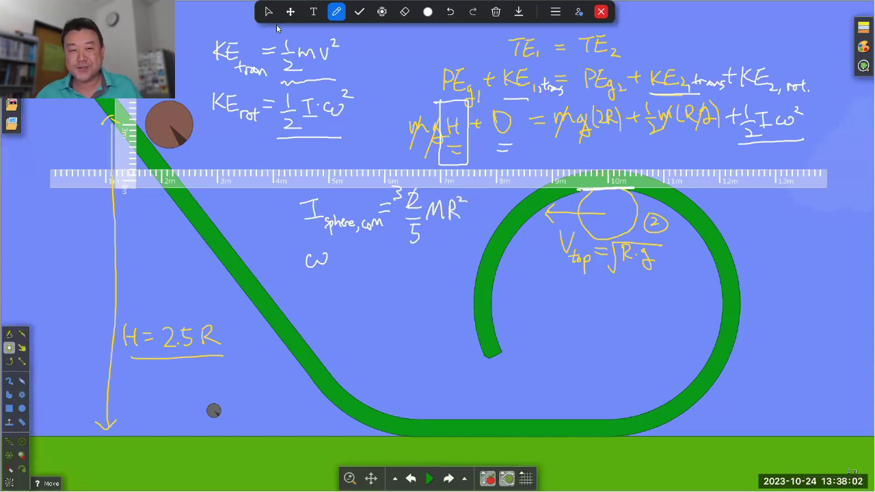
- Leave inking in Algodoo and open University Physics Volume 1 in a new Chrome tab
left_click(268, 12)
key("super")
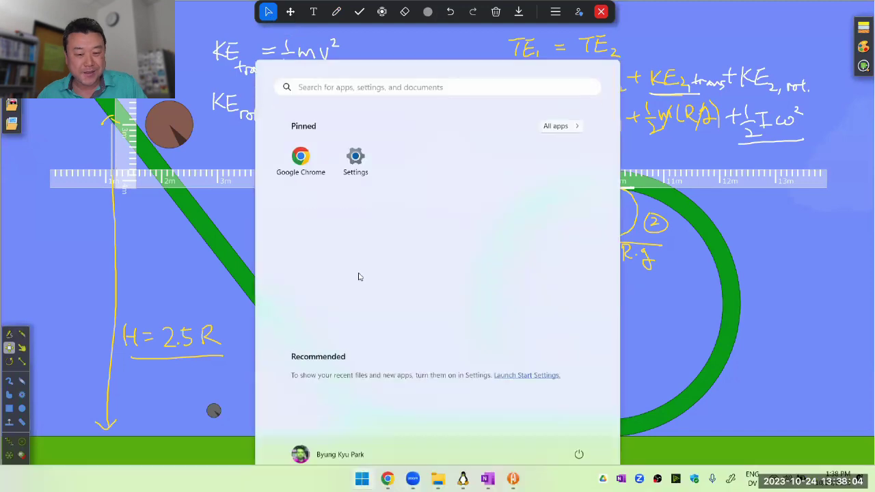
mouse_move(387, 479)
left_click(386, 407)
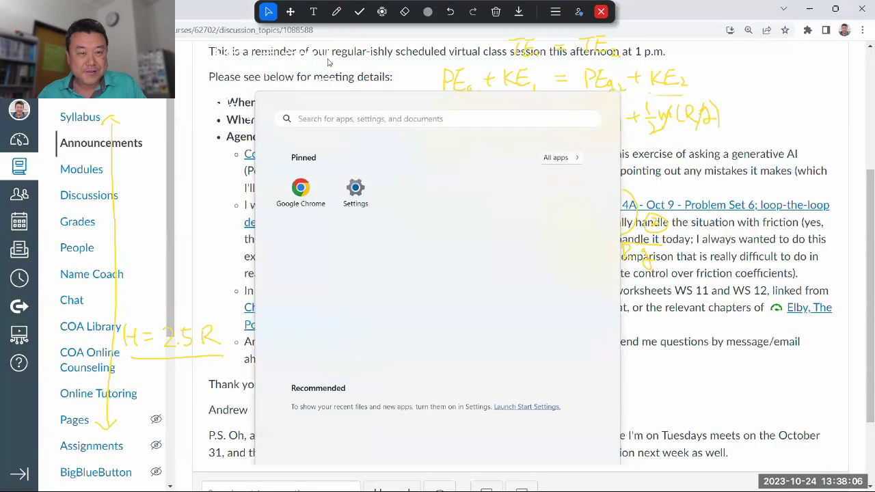
key("ctrl+t")
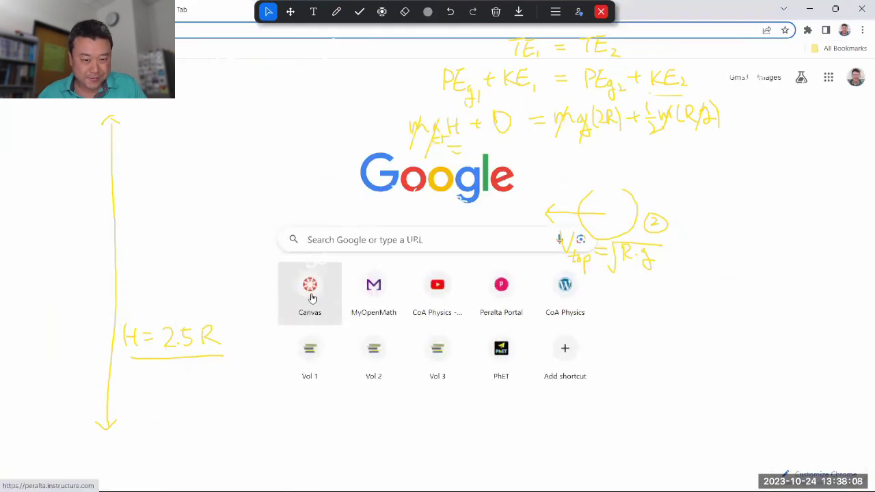
left_click(312, 360)
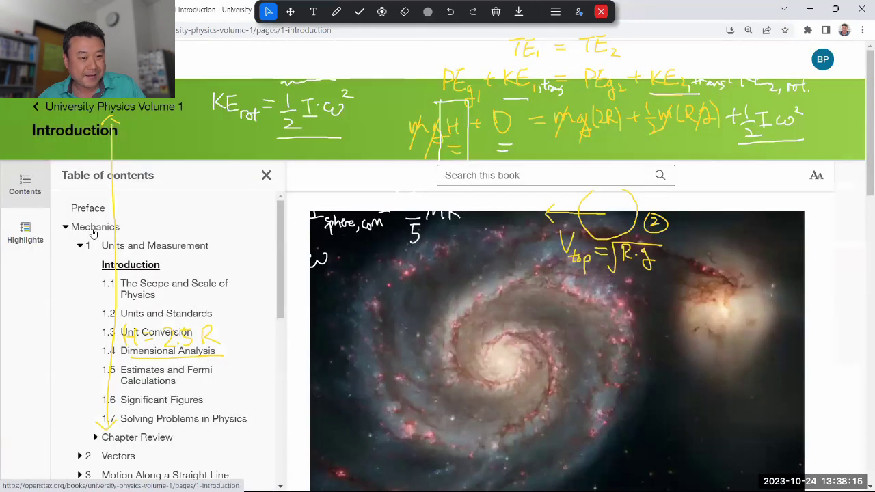
- Expand chapter 10 Fixed-Axis Rotation in the contents and open section 10.4
left_click(80, 246)
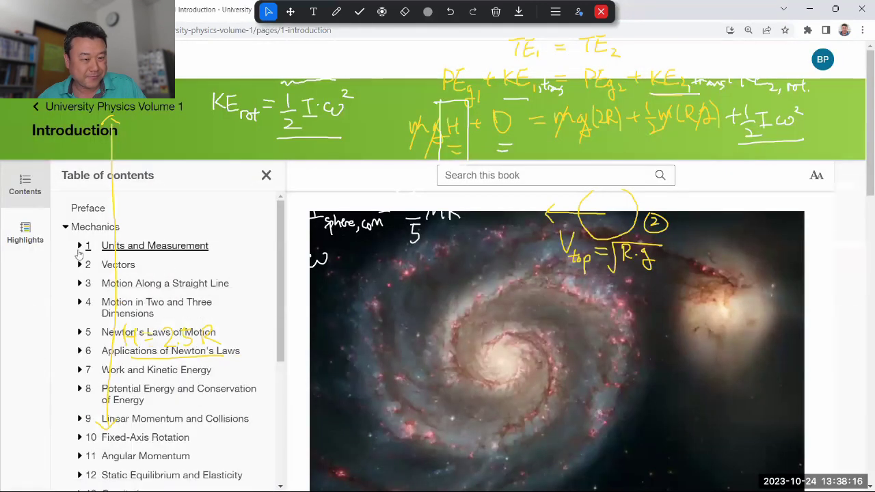
scroll(105, 311, "down", 2)
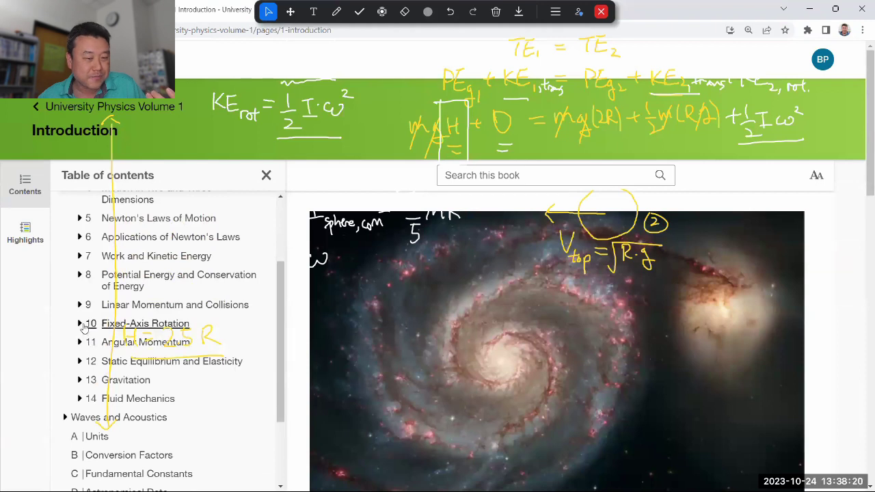
left_click(82, 325)
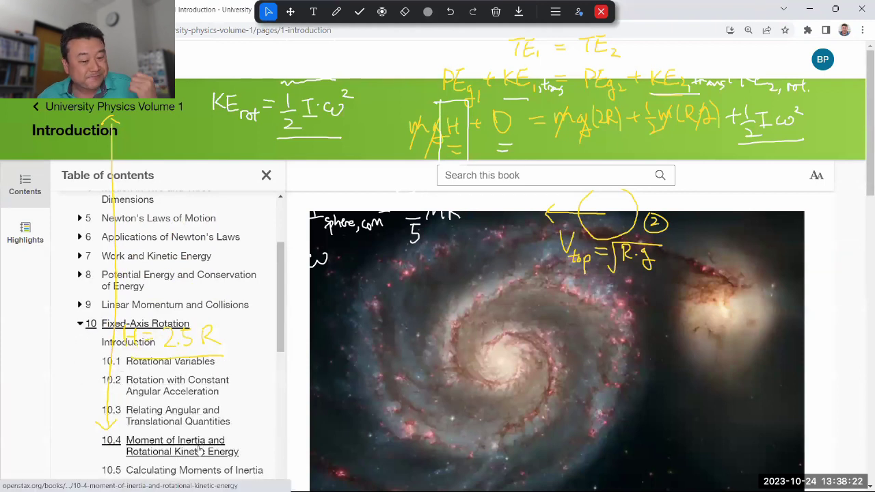
scroll(183, 443, "down", 1)
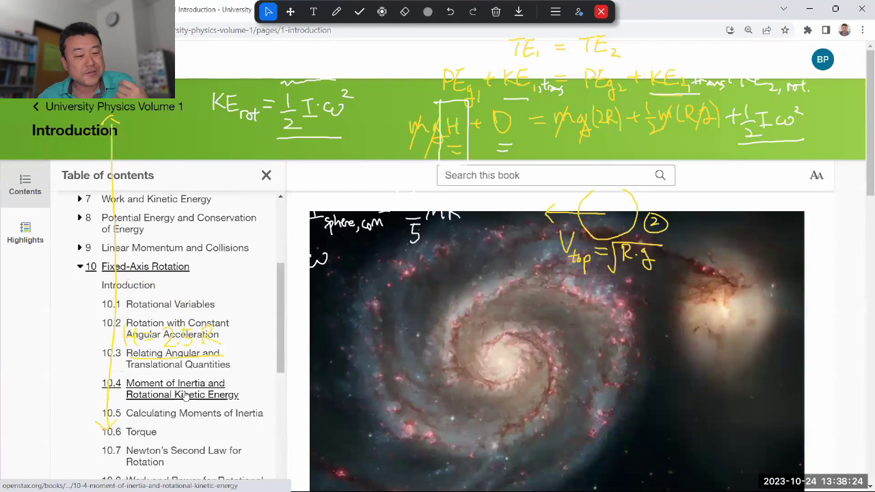
left_click(186, 397)
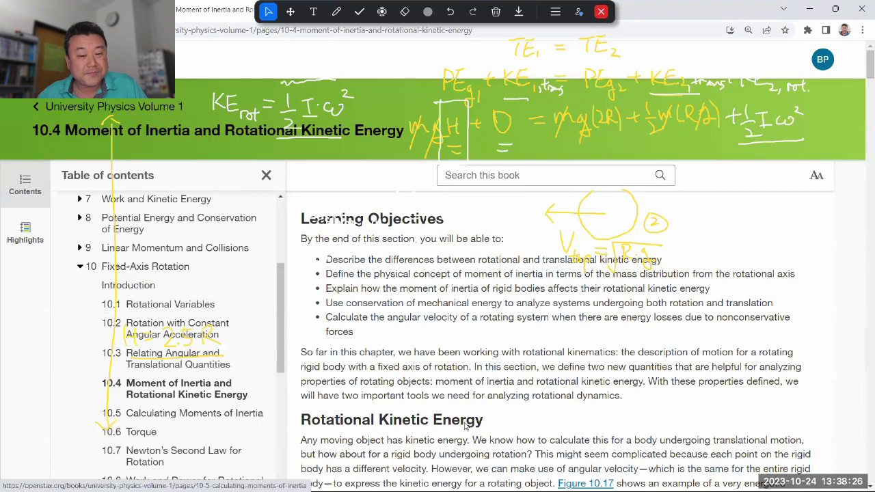
- Apply the site update and scroll to Figure 10.20's solid disk and sphere inertia values
scroll(465, 425, "down", 15)
scroll(452, 417, "down", 10)
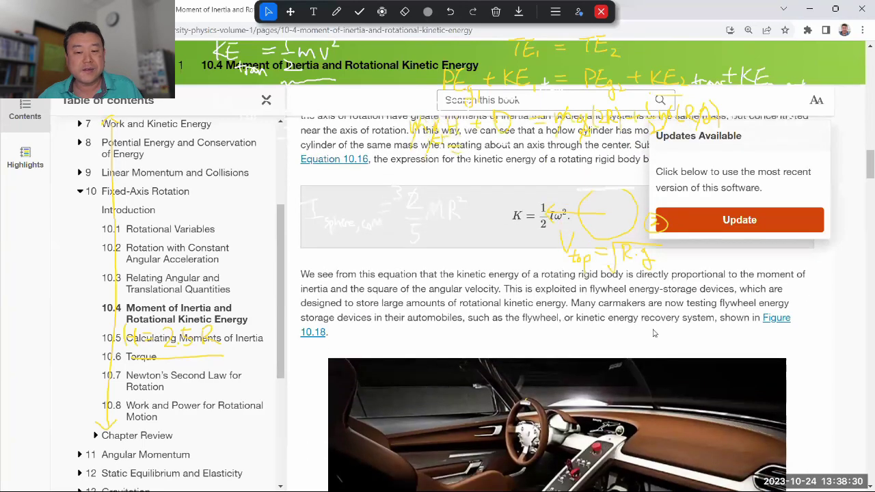
scroll(655, 333, "down", 15)
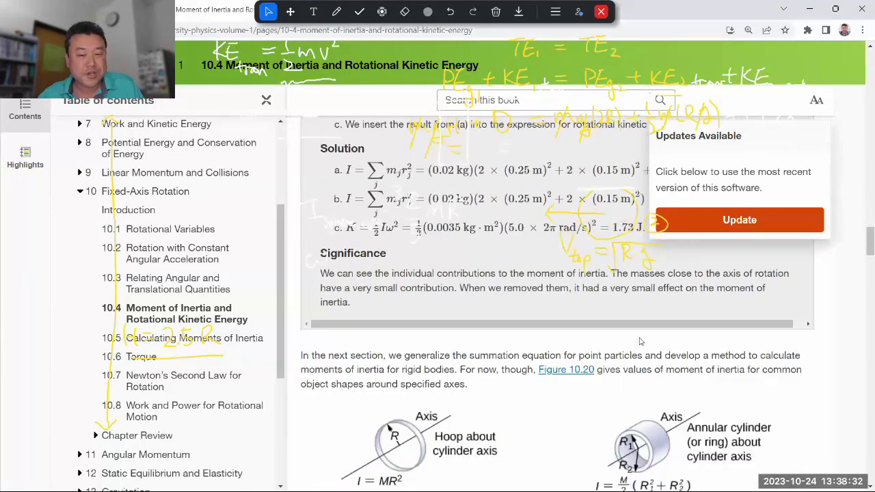
scroll(641, 342, "down", 7)
scroll(765, 232, "up", 5)
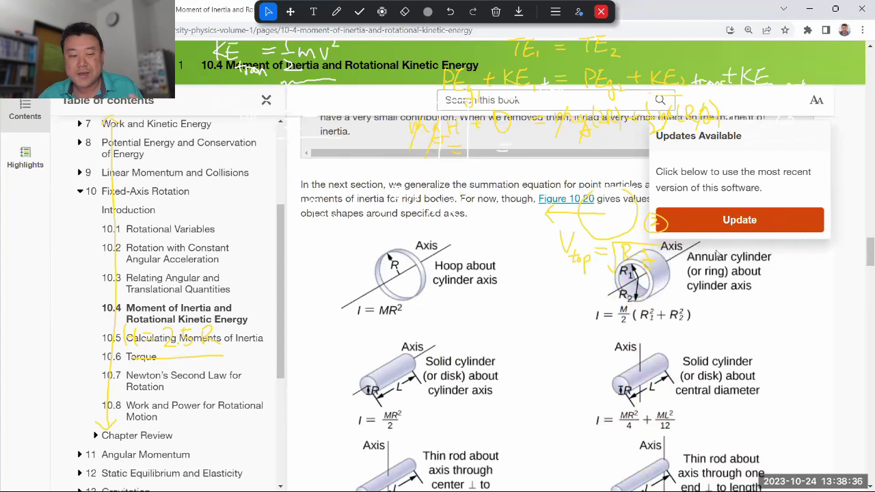
left_click(751, 223)
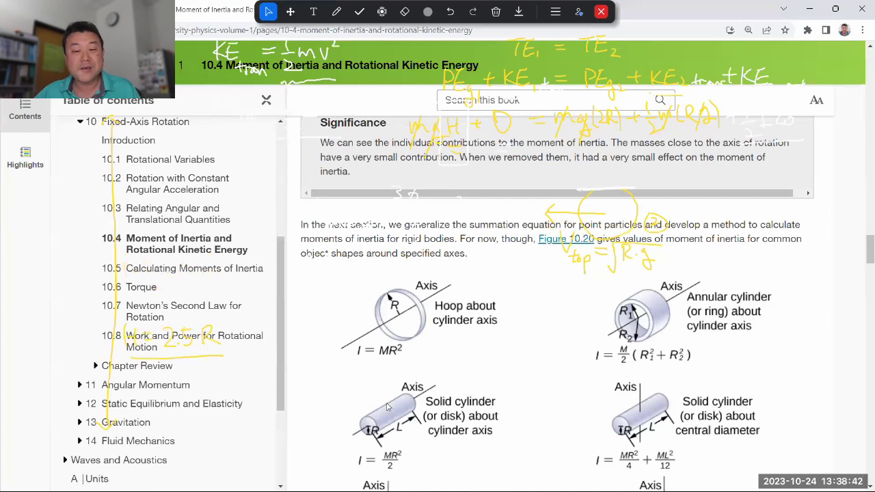
scroll(386, 406, "down", 1)
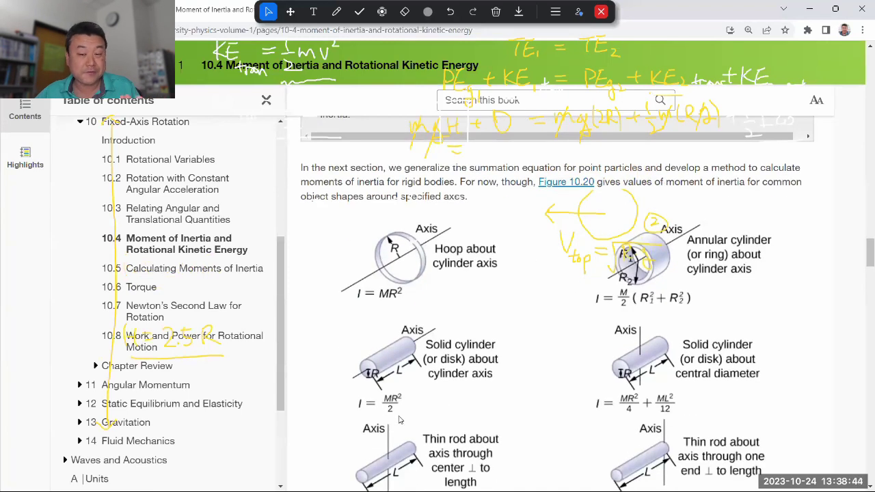
scroll(446, 394, "down", 3)
scroll(446, 388, "down", 1)
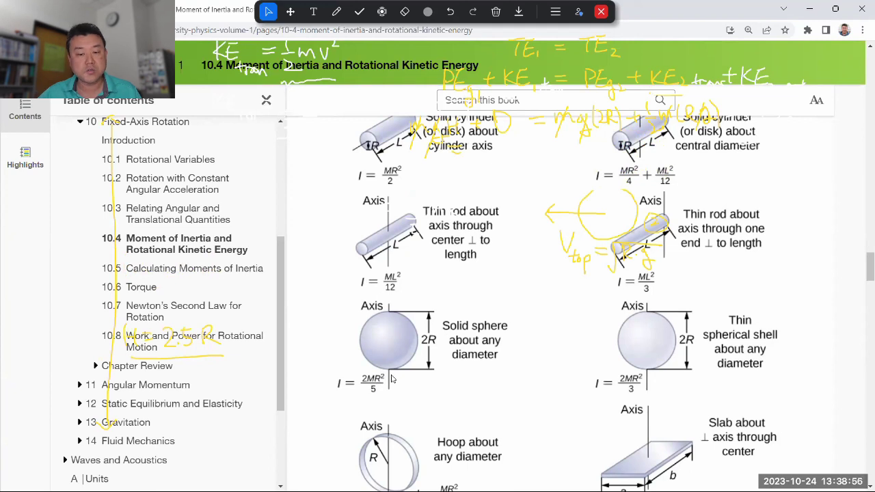
key("super")
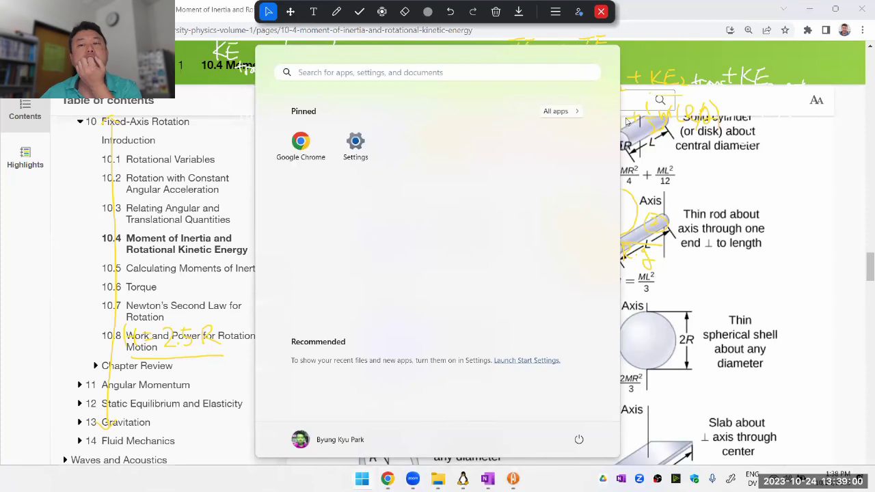
- Dismiss the app launcher and switch back to the Algodoo whiteboard window
left_click(664, 17)
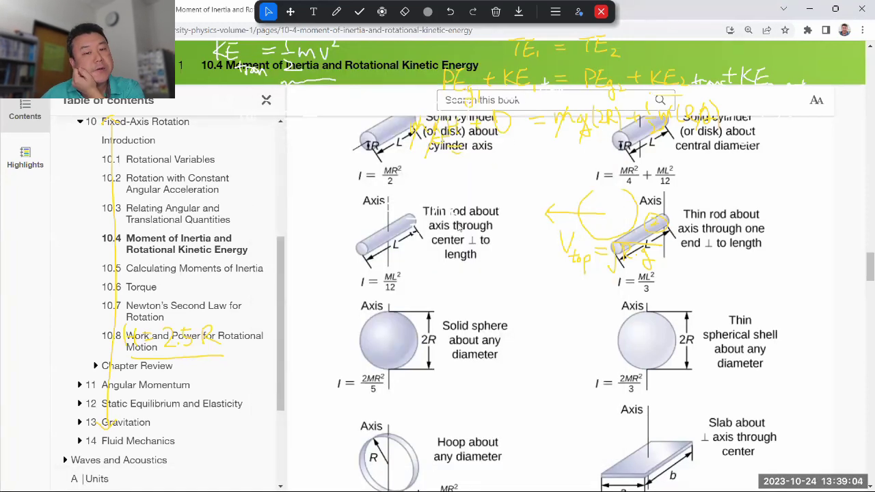
left_click(363, 479)
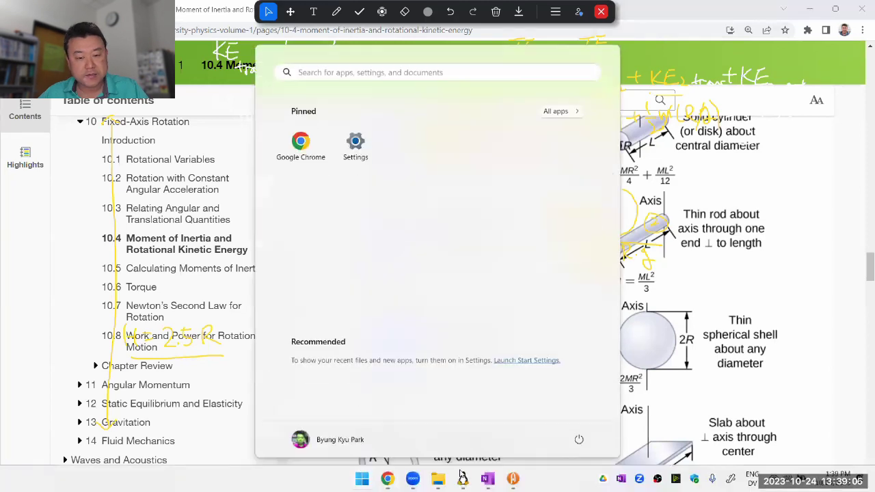
mouse_move(462, 479)
left_click(512, 479)
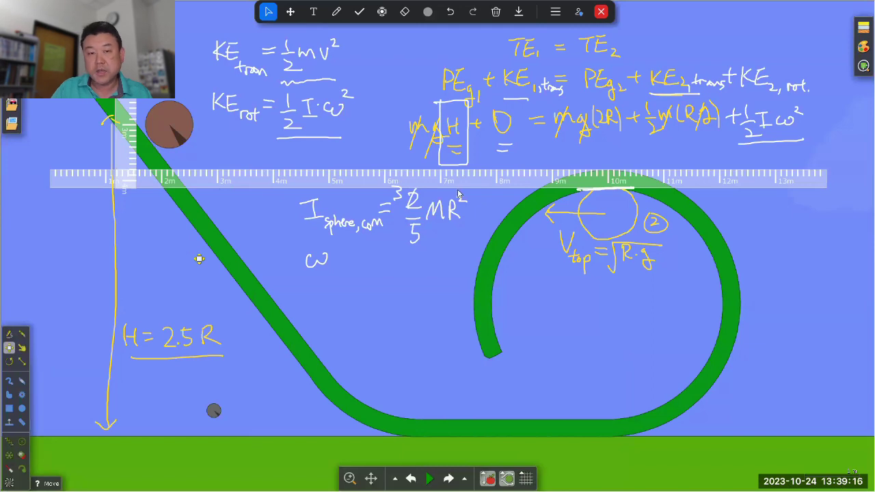
left_click(410, 15)
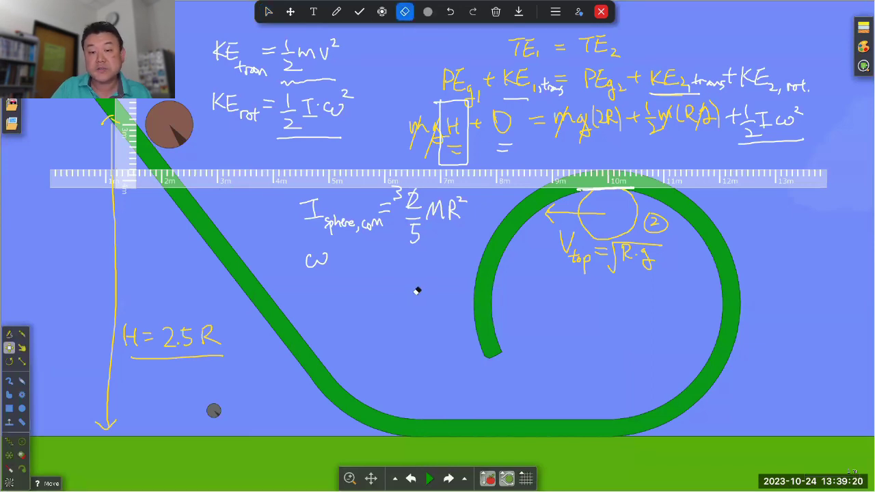
- Erase 2/5, write ½ before MR², and write 'disk' in place of 'sphere'
mouse_move(416, 236)
left_mouse_down()
mouse_move(413, 198)
mouse_move(398, 192)
left_mouse_up()
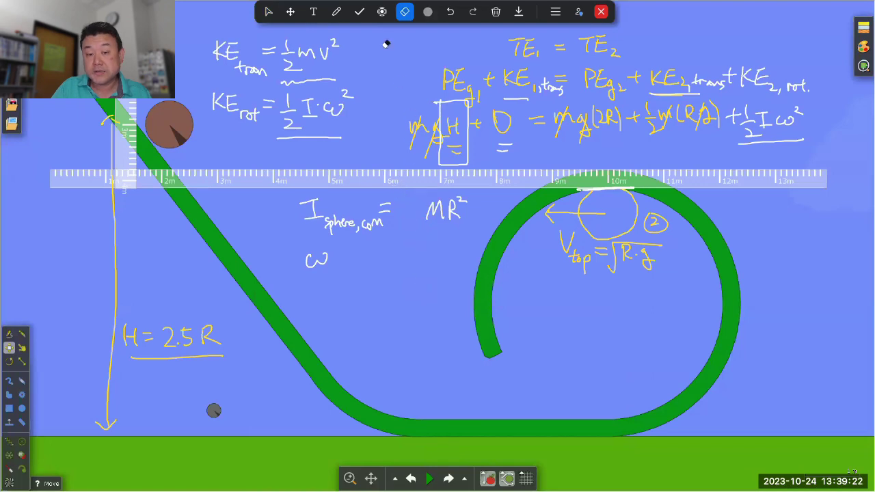
left_click(336, 12)
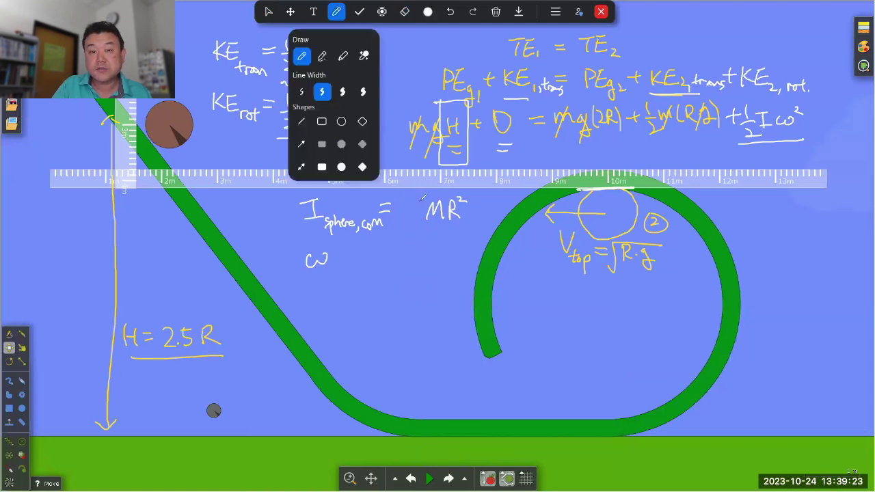
left_click(331, 13)
mouse_move(409, 192)
left_mouse_down()
mouse_move(408, 214)
mouse_move(419, 216)
left_mouse_up()
mouse_move(402, 224)
left_mouse_down()
mouse_move(403, 237)
mouse_move(416, 238)
left_mouse_up()
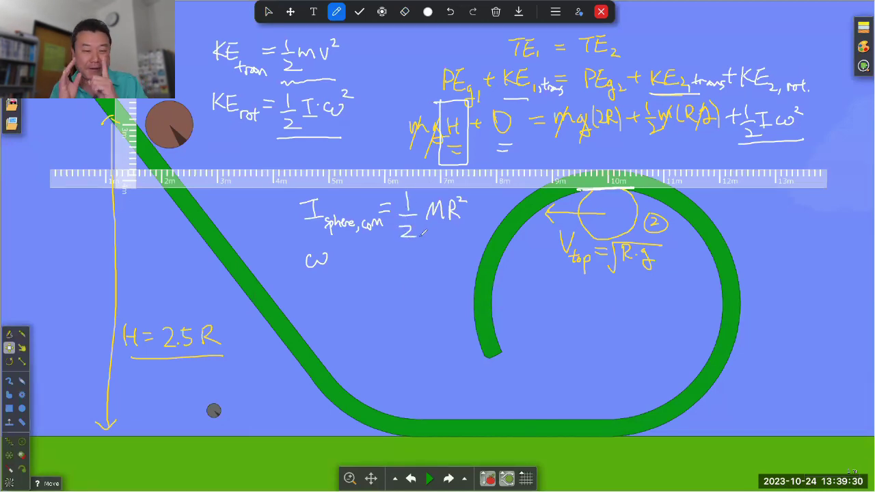
left_click_drag(340, 207, 340, 214)
left_click(339, 203)
left_click_drag(347, 207, 350, 214)
left_click_drag(356, 205, 356, 215)
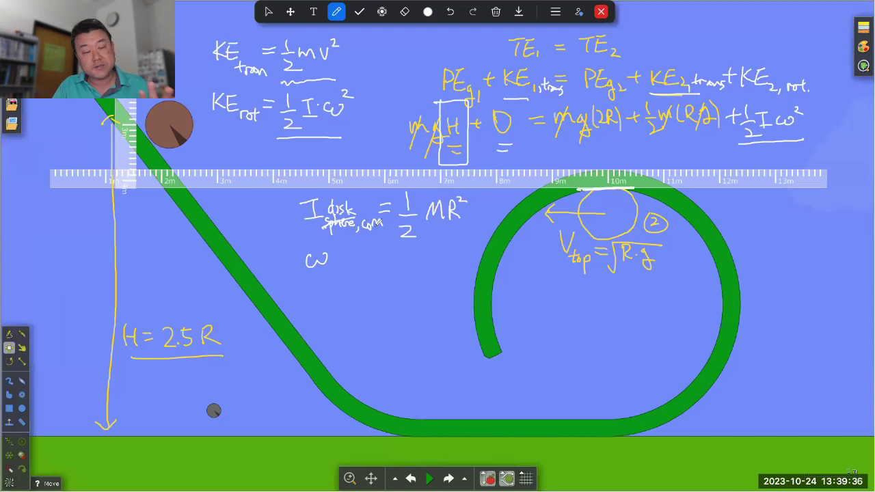